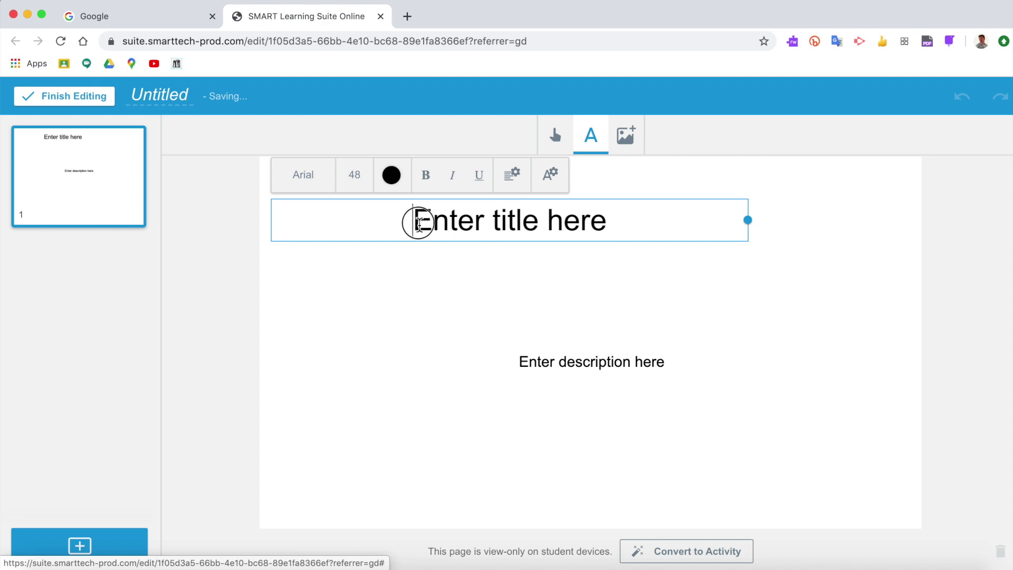
Replace the title placeholder with "Question" and narrow its text box to fit closely around the word.
type("Quest")
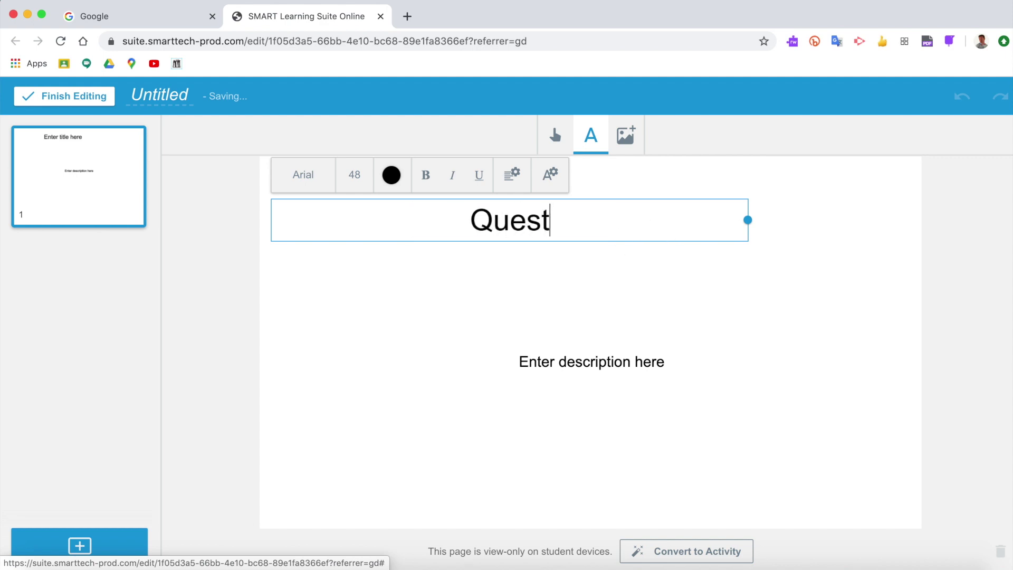
type("ion")
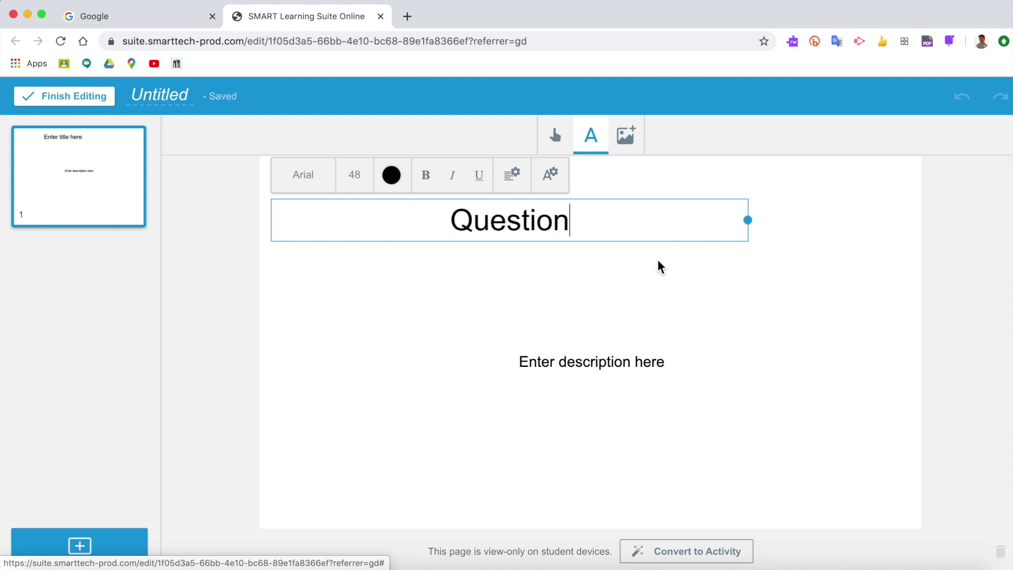
left_click_drag(748, 219, 444, 222)
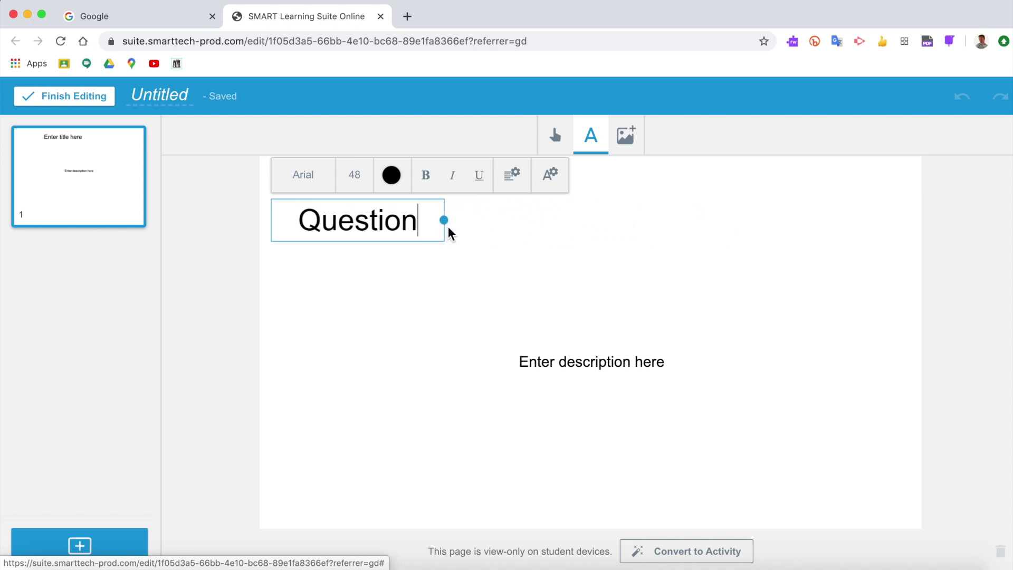
left_click(497, 259)
Replace the description placeholder with "April 20" and narrow its text box to fit the date.
left_click(583, 363)
left_click(583, 363)
left_click_drag(522, 363, 668, 369)
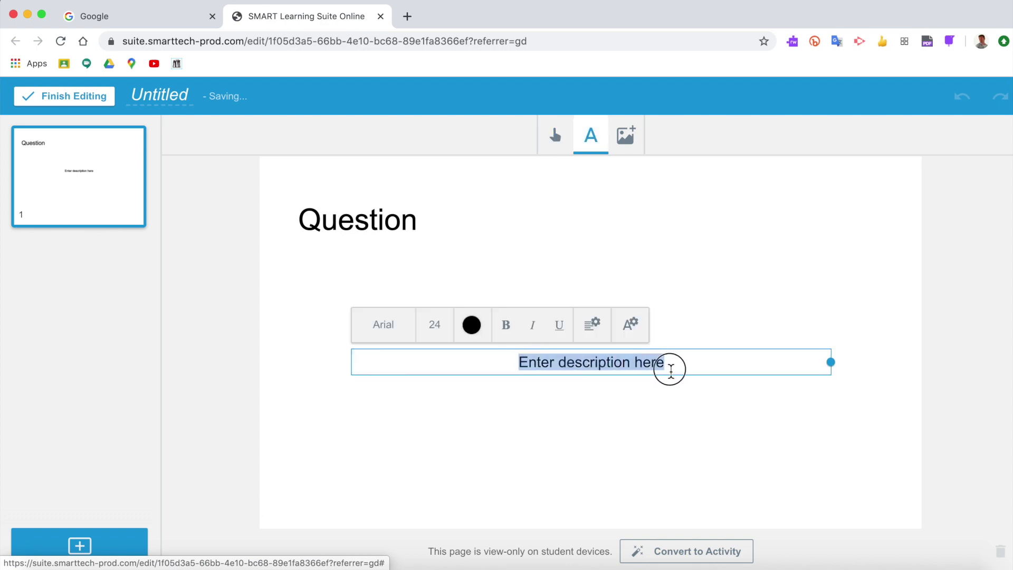
type("April ")
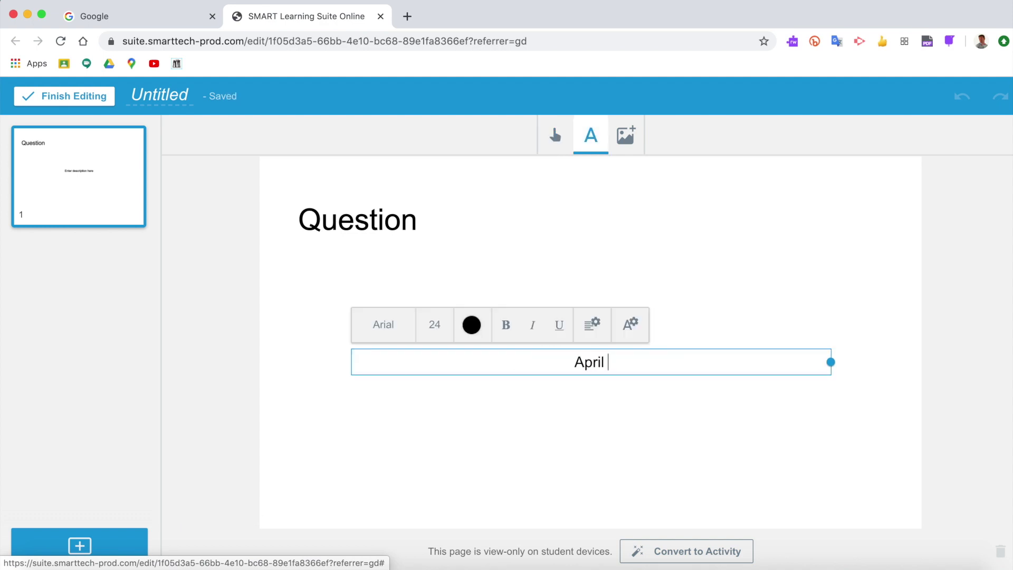
type("20")
left_click_drag(831, 362, 443, 364)
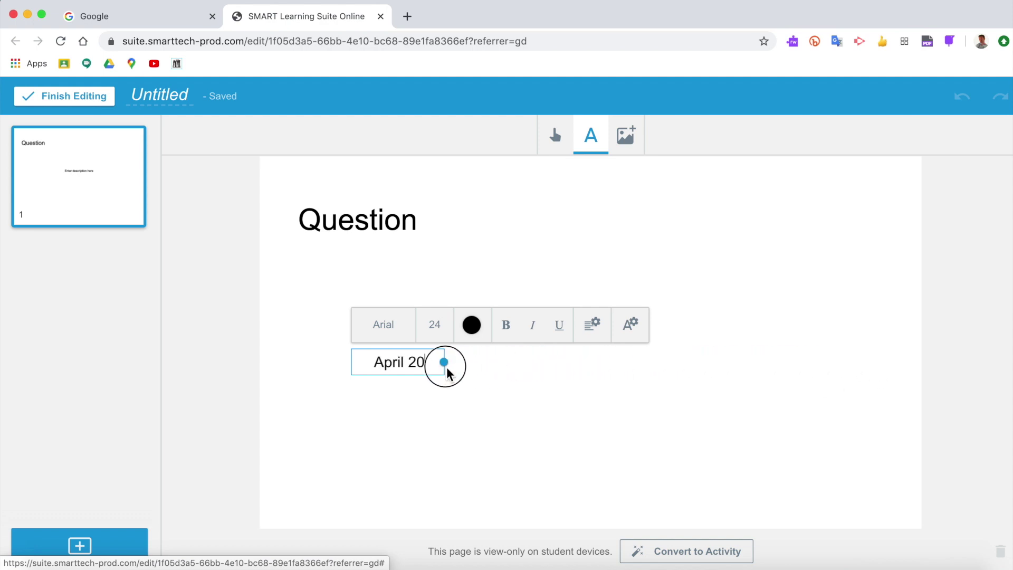
Move the "April 20" text to the page's upper-right corner and the "Question" title to its upper-left corner.
double_click(395, 362)
left_click(689, 369)
left_click_drag(378, 369, 842, 184)
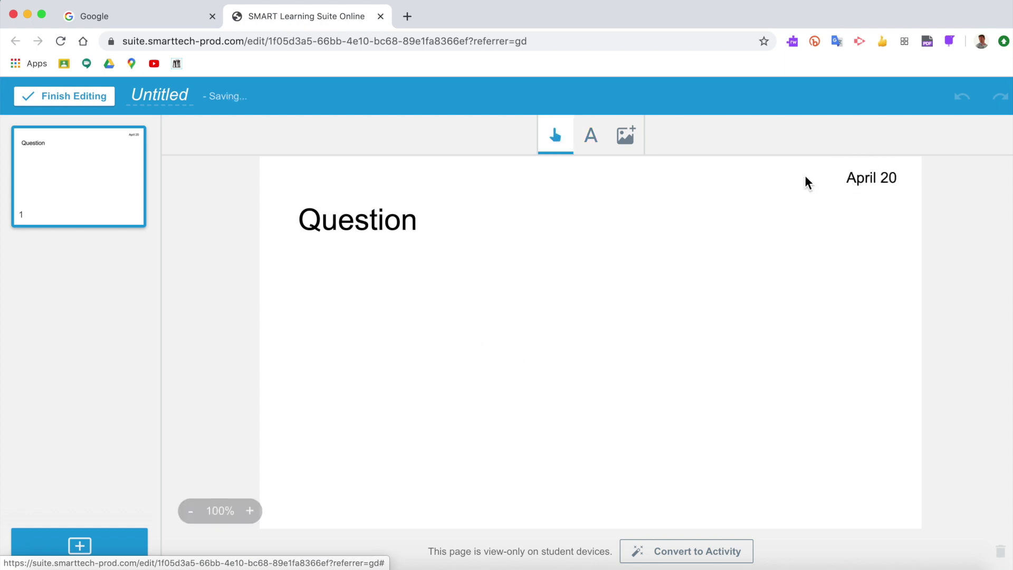
left_click_drag(393, 219, 366, 177)
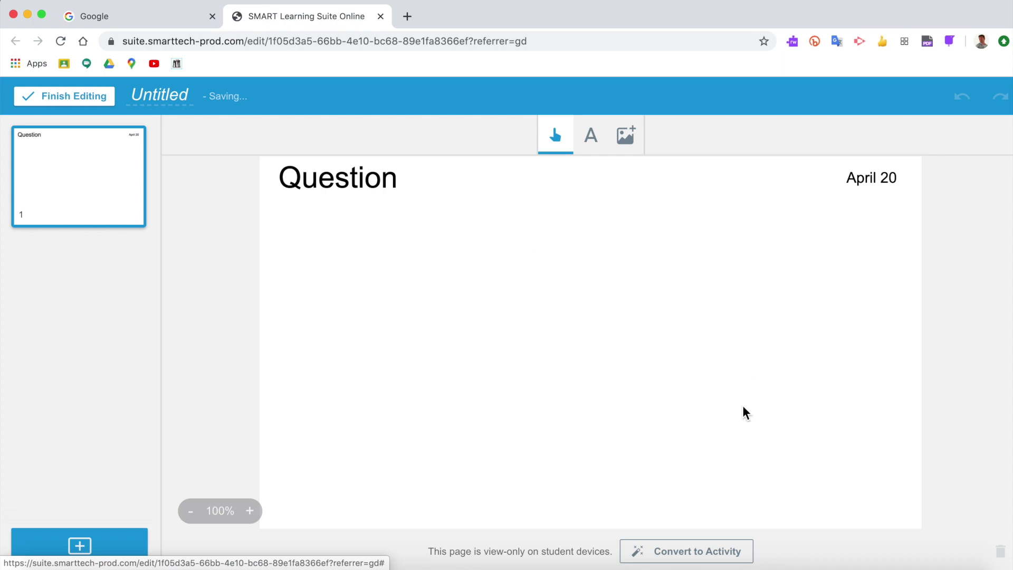
Convert the page to a collaborative Workspace activity and finish editing the lesson.
left_click(715, 558)
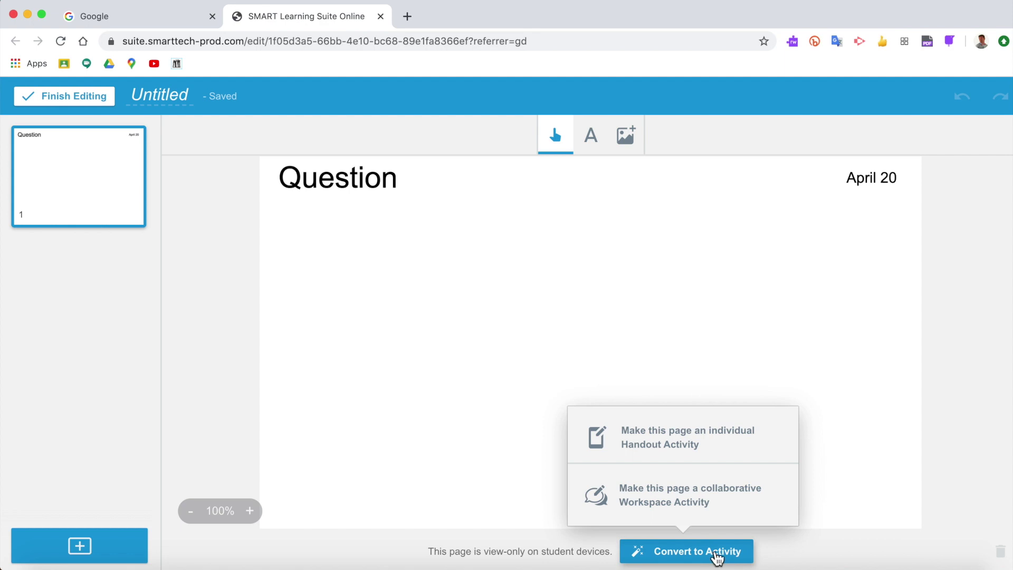
left_click(694, 497)
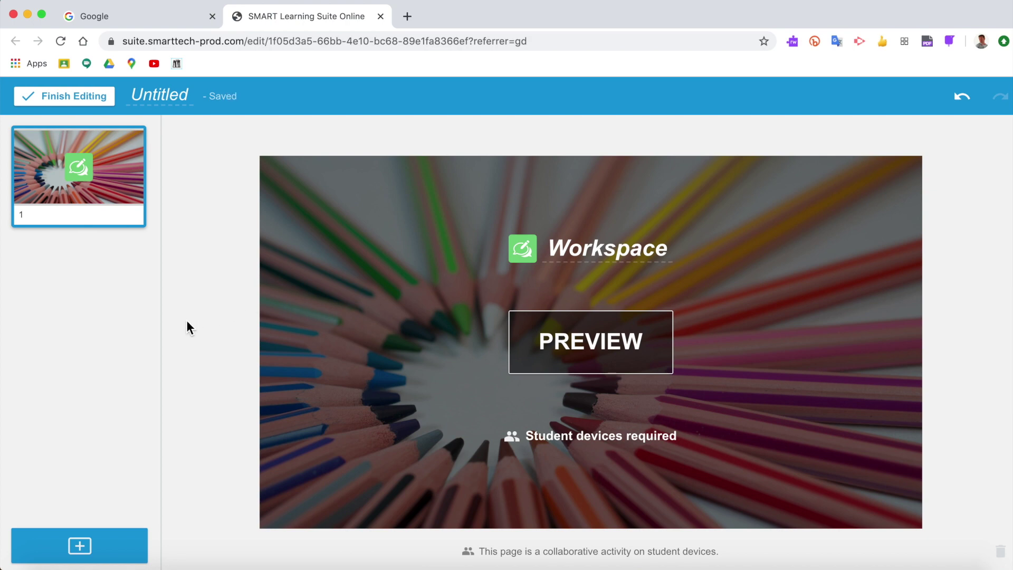
left_click(54, 101)
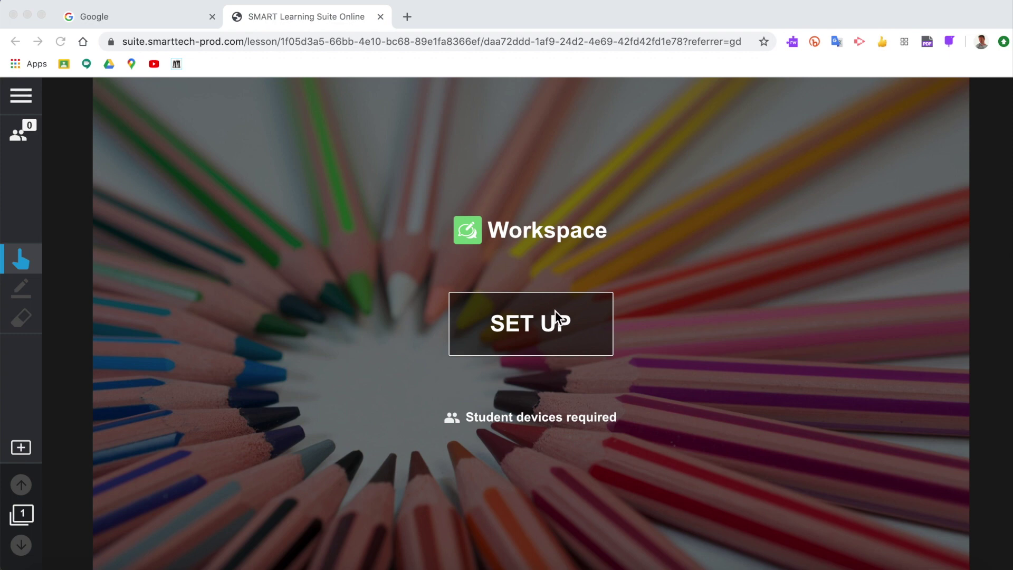
Set up the Workspace activity with everyone on one team, dismissing the student join instructions.
left_click(543, 325)
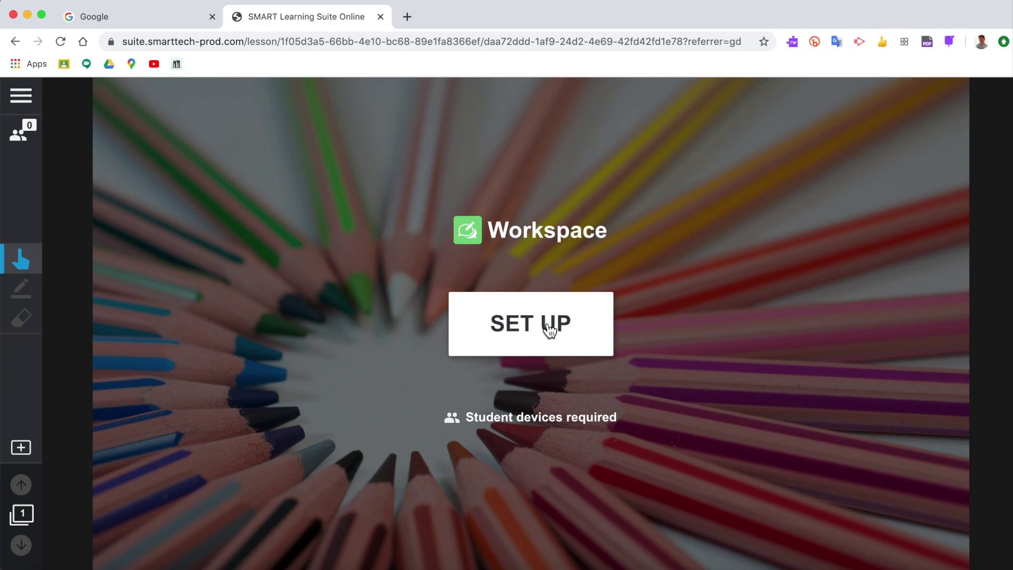
left_click(544, 326)
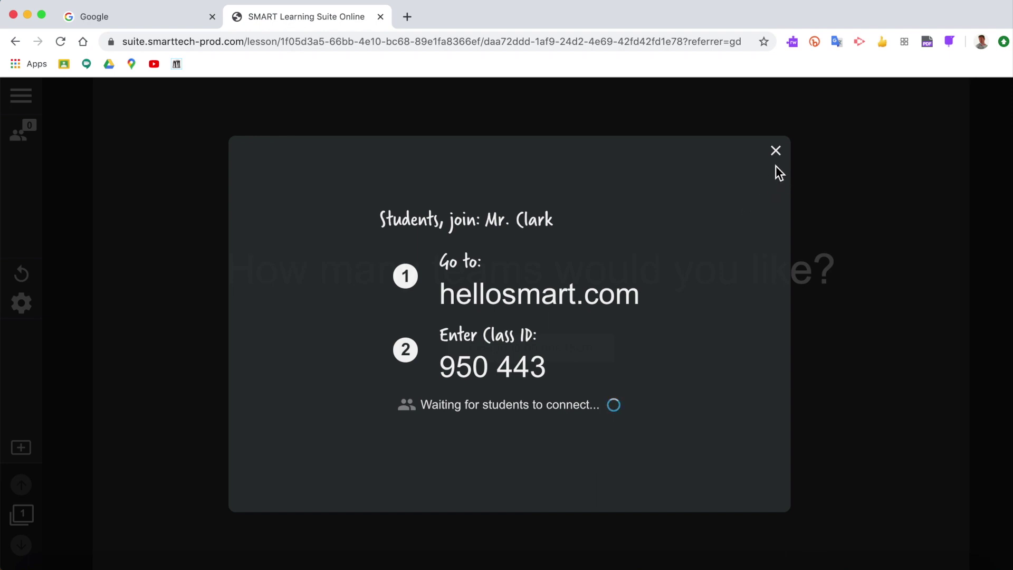
left_click(776, 152)
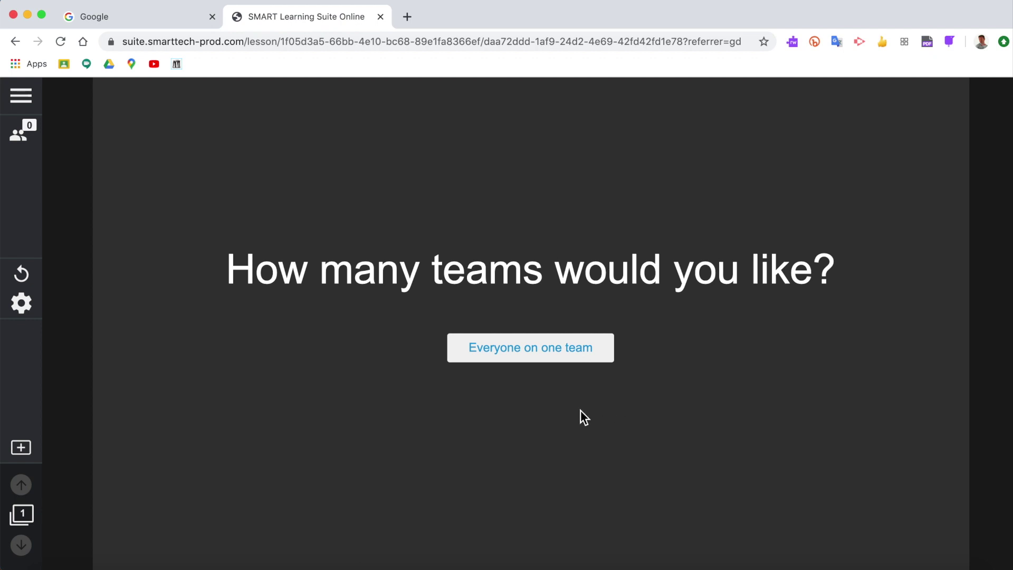
left_click(528, 352)
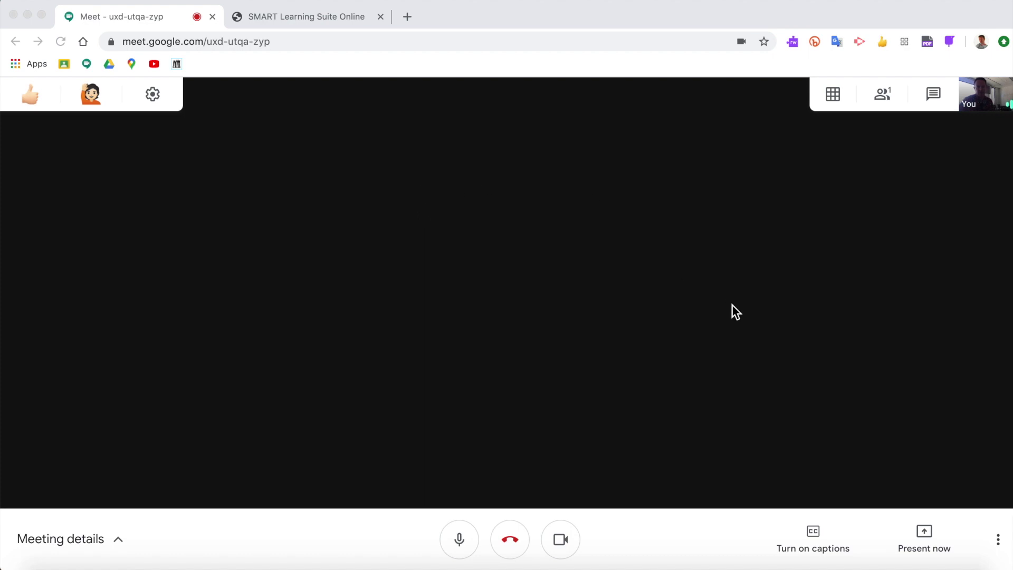
Present the browser window that holds the lesson and the meeting to the Google Meet call.
left_click(929, 537)
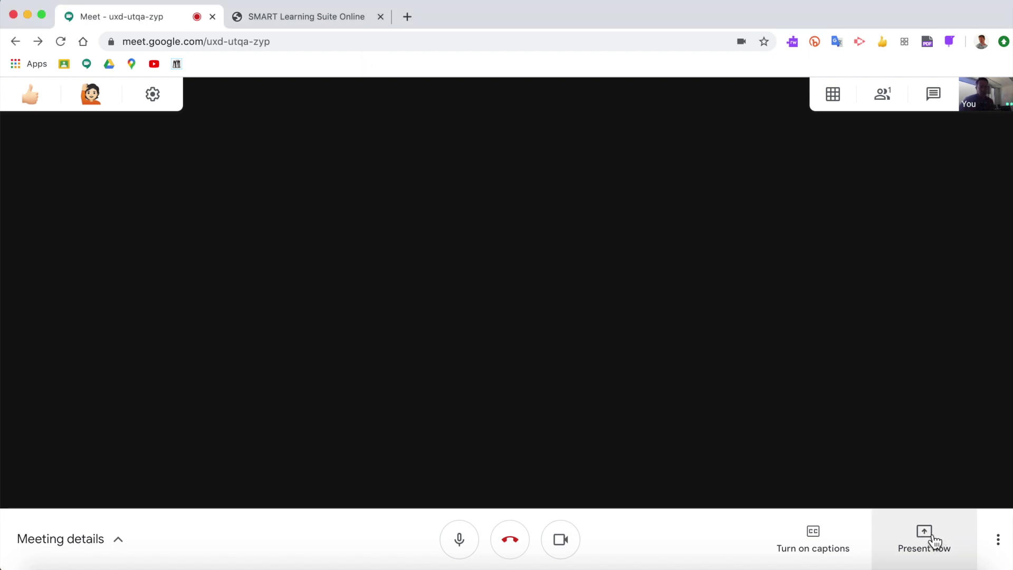
left_click(930, 539)
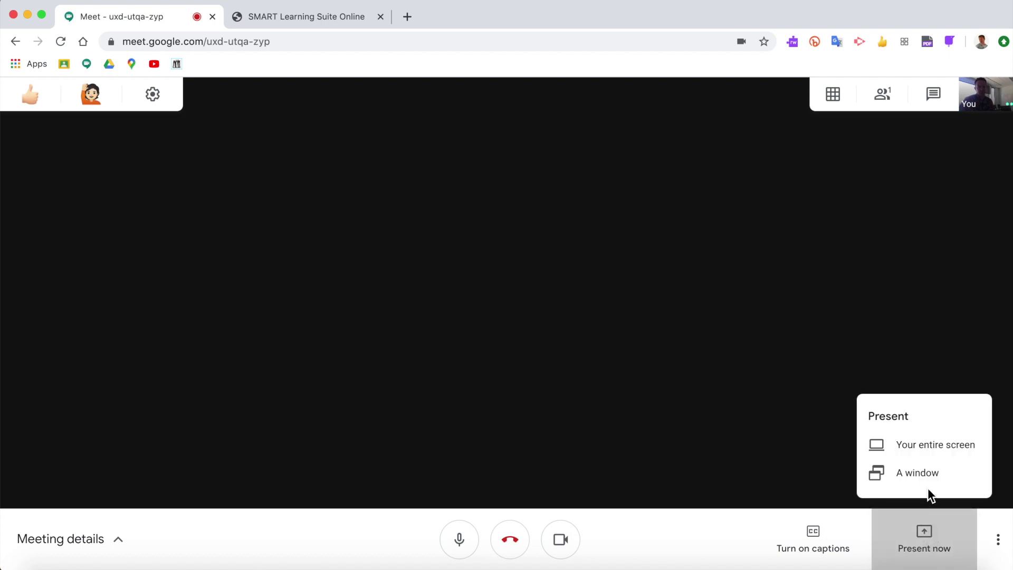
left_click(914, 476)
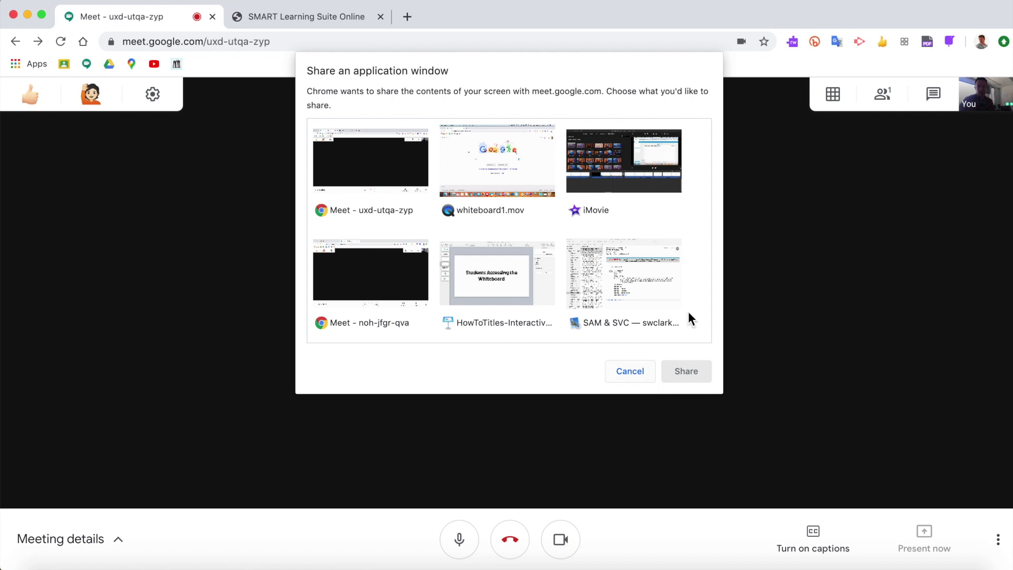
left_click(342, 151)
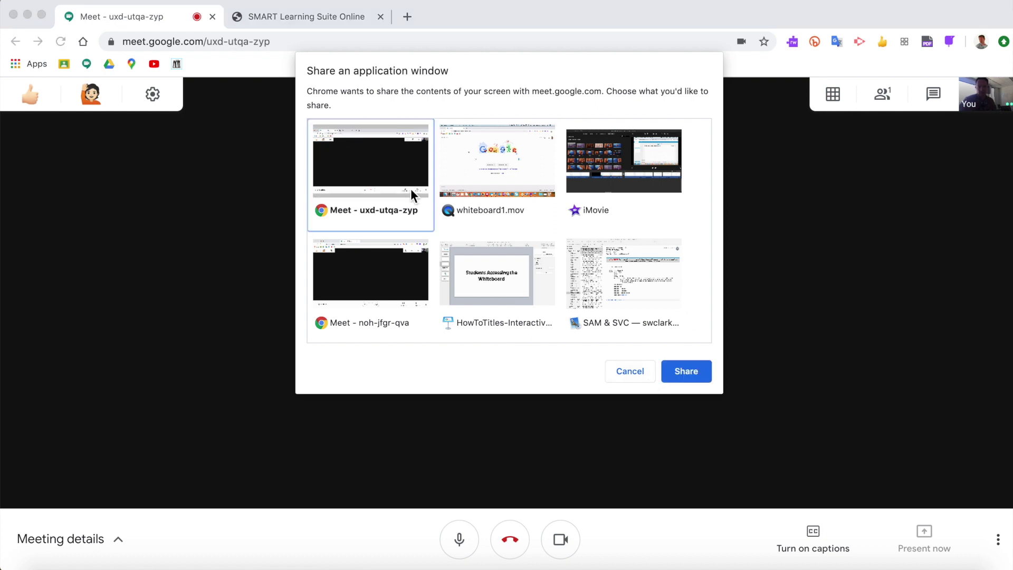
left_click(687, 368)
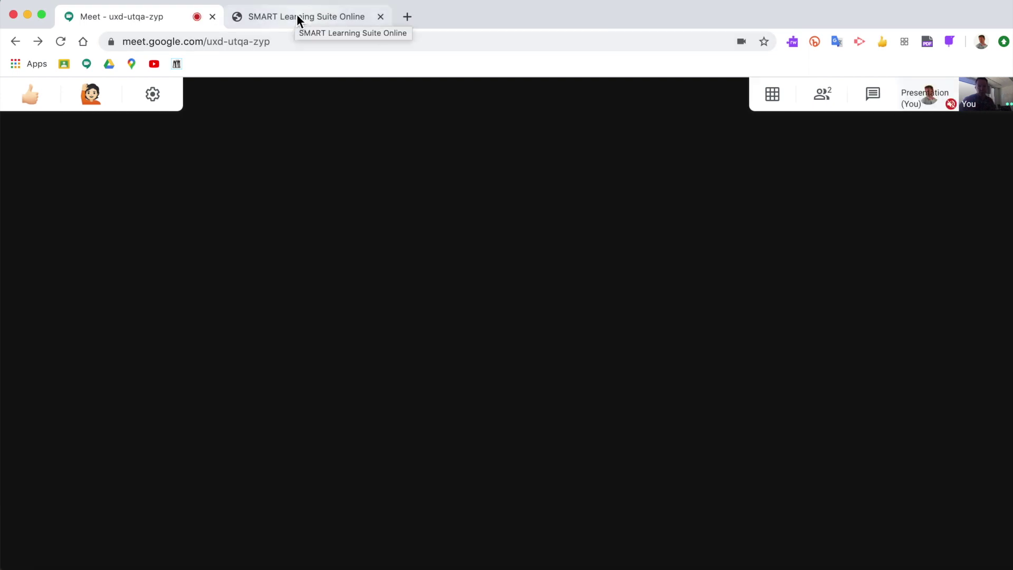
Return to the SMART Learning Suite Online lesson and display the class join instructions for students.
left_click(296, 16)
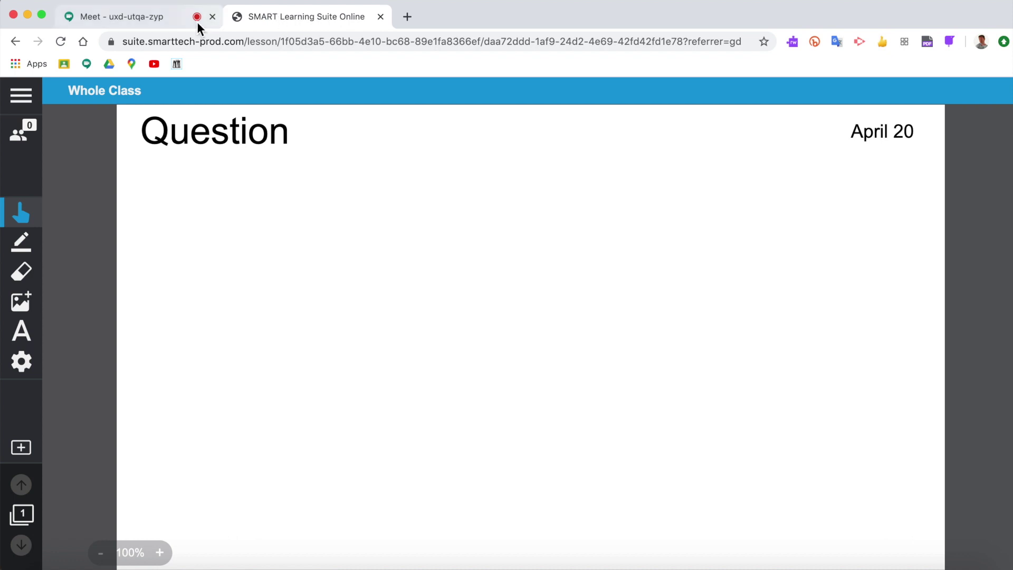
left_click(20, 135)
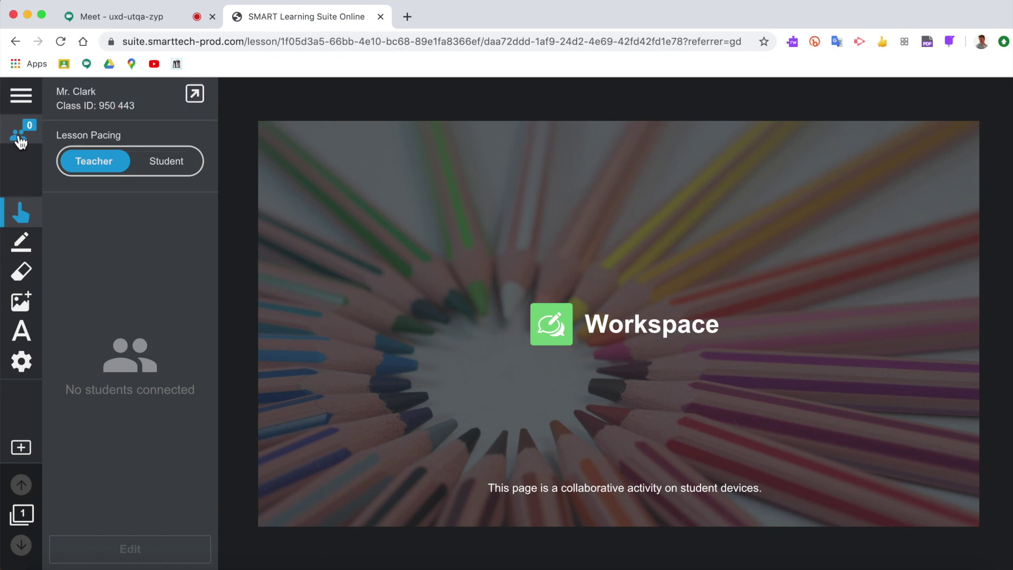
left_click(119, 106)
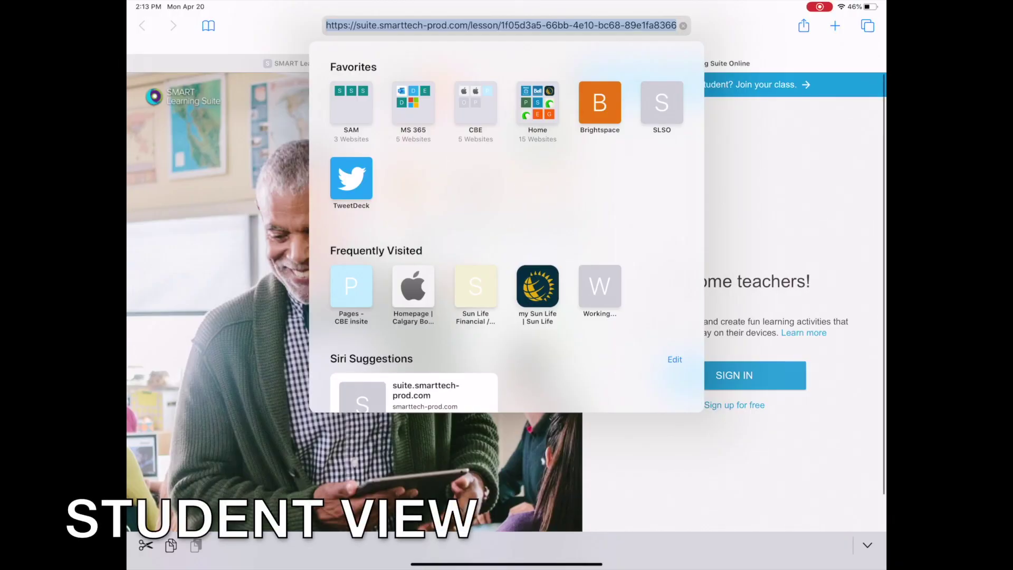
Join the teacher's class as a guest through hellosmart on the student iPad, and close the teacher's join instructions.
type("hellosmart")
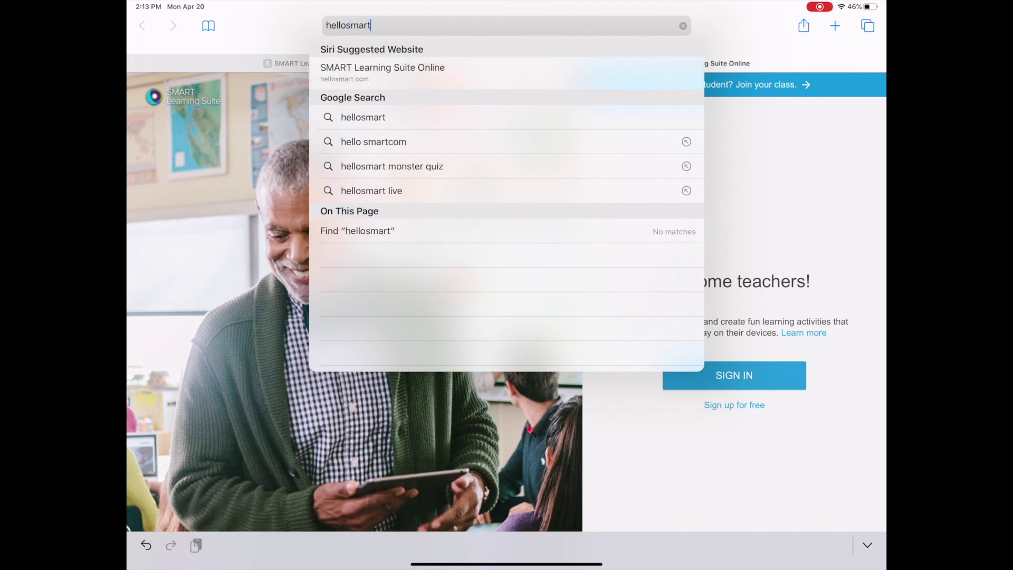
key("Return")
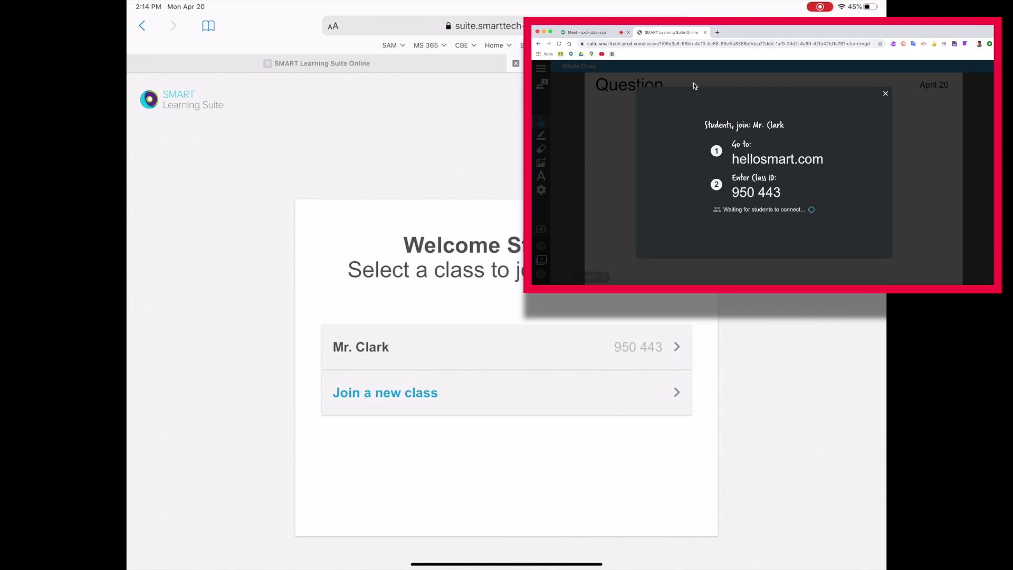
left_click(360, 347)
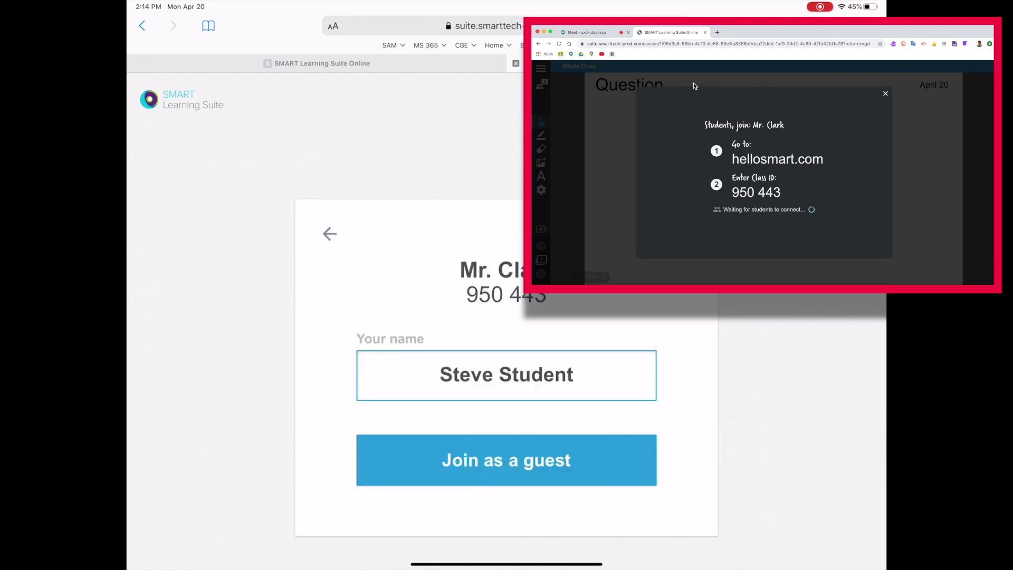
left_click(506, 460)
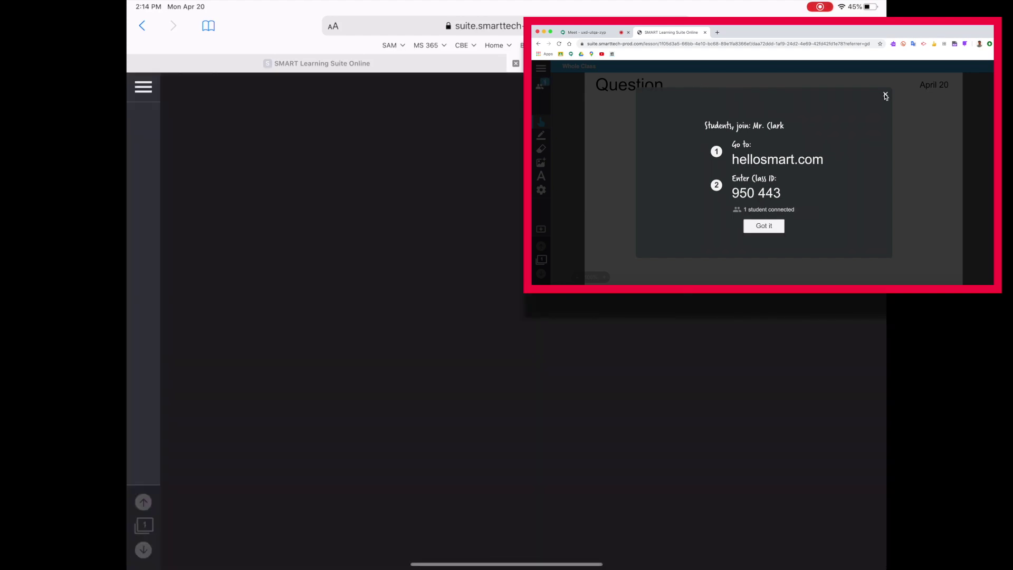
left_click(885, 95)
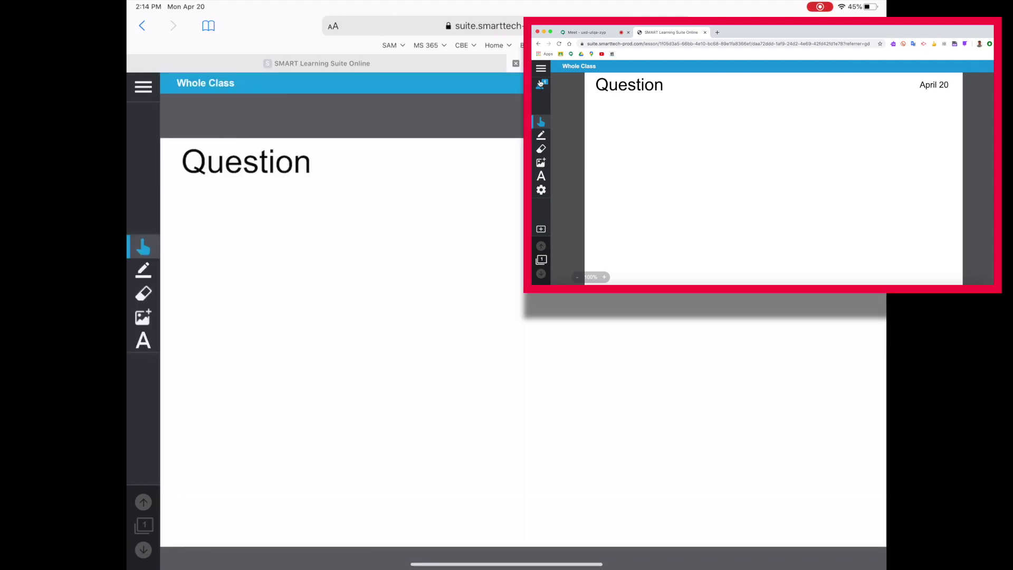
Handwrite "Response" with the red pen below the Question title on the student's whiteboard, plus a short stroke lower on the page.
left_click(143, 269)
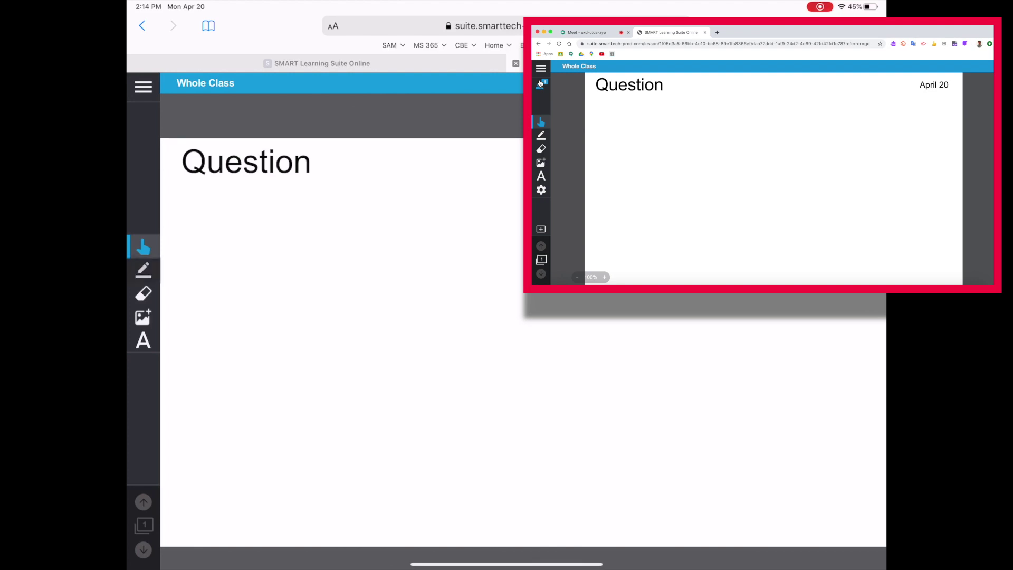
left_click(203, 283)
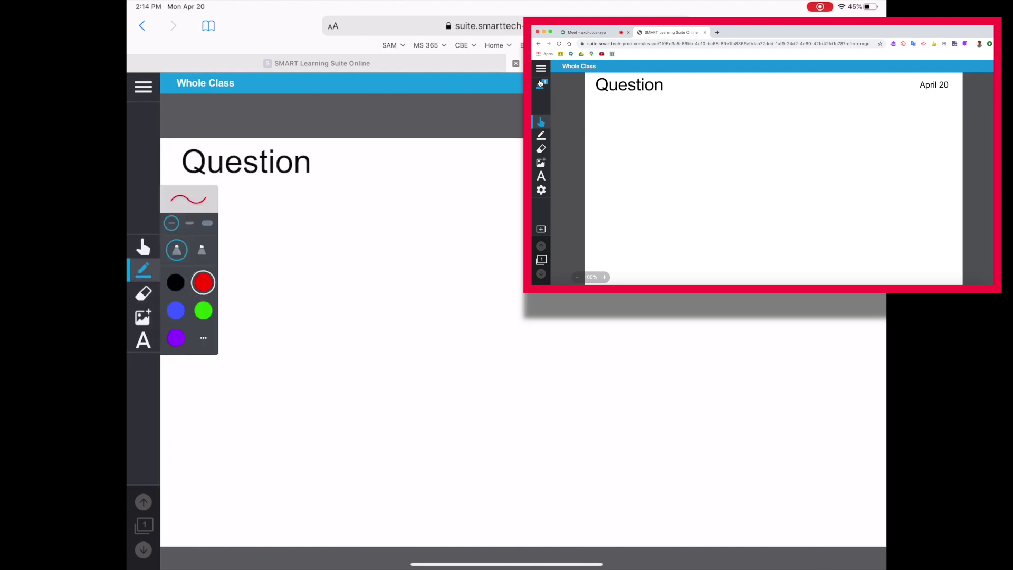
left_click_drag(362, 368, 366, 373)
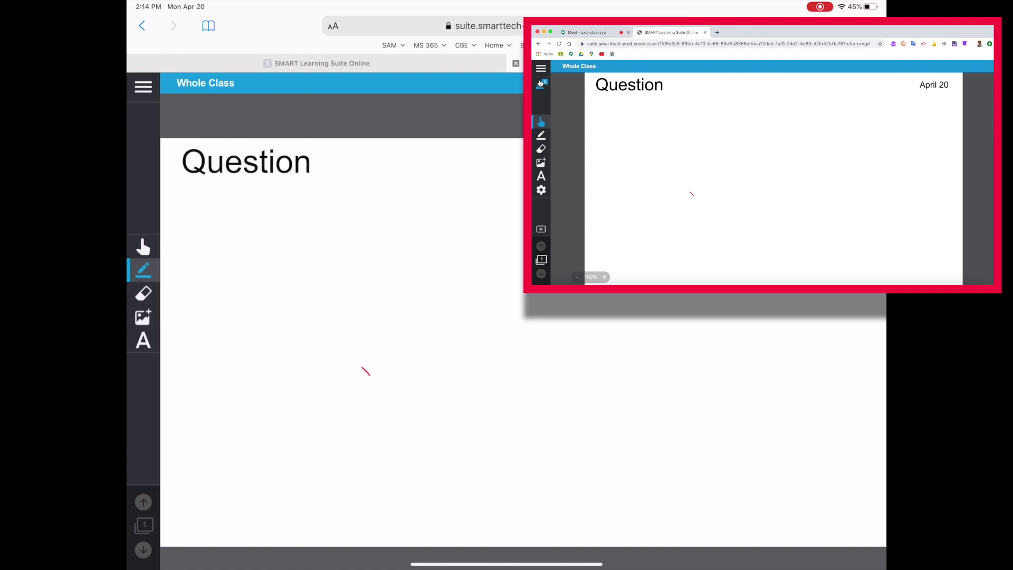
mouse_move(190, 276)
left_mouse_down()
mouse_move(216, 288)
mouse_move(304, 237)
mouse_move(344, 234)
left_mouse_up()
Search the online images for "Cow" and insert the first picture, a black-and-white cow standing in a field.
left_click(143, 316)
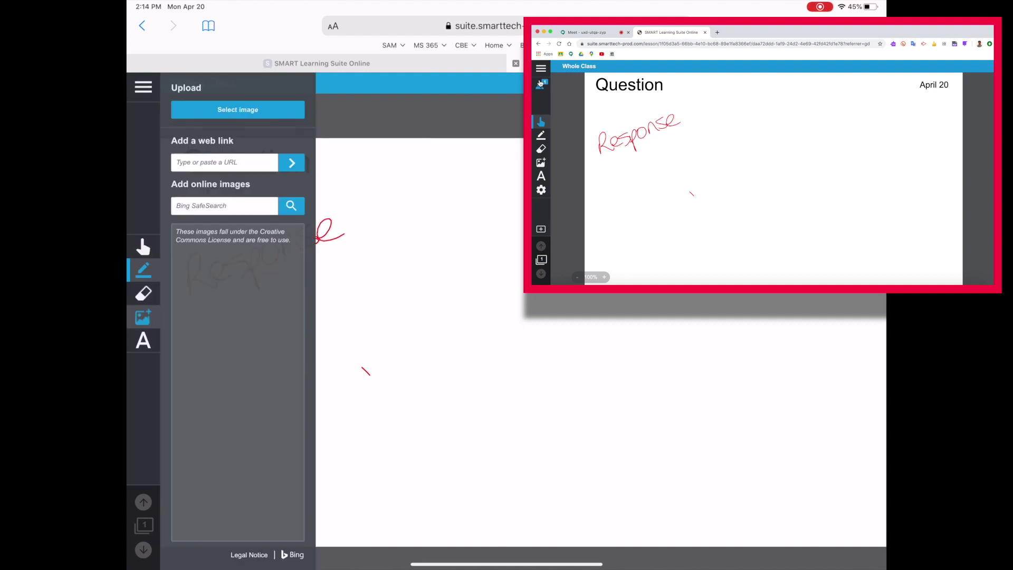
left_click(222, 205)
type("Cow")
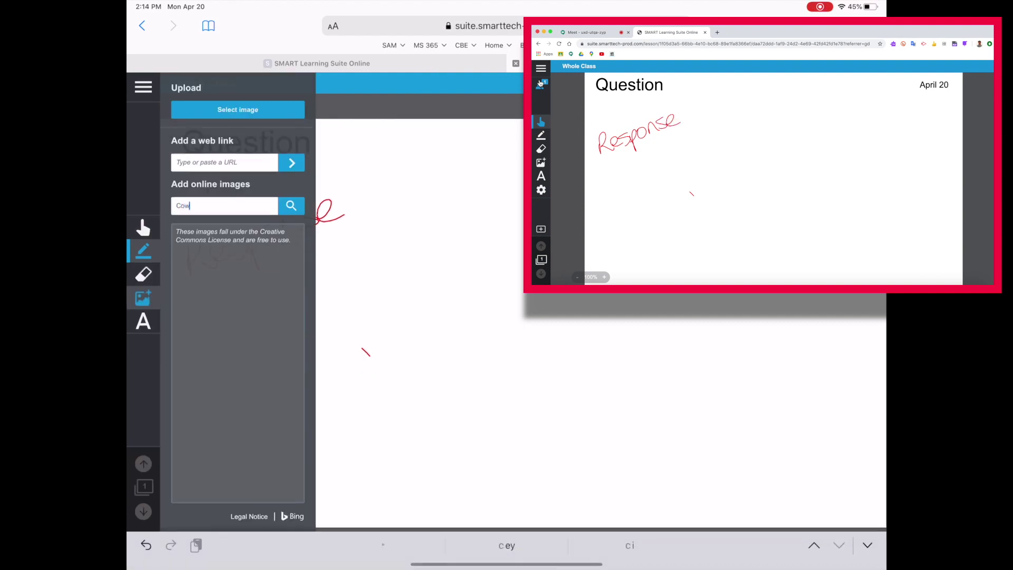
key("Return")
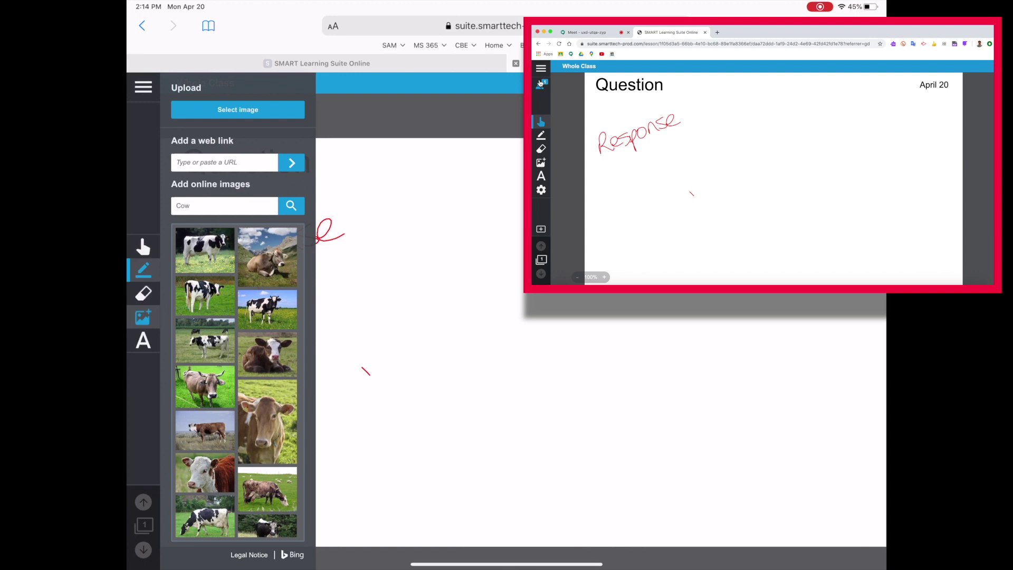
left_click(204, 250)
Shrink the cow picture and place it just below the handwritten "Response".
left_click_drag(686, 467, 585, 391)
left_click_drag(472, 303, 378, 384)
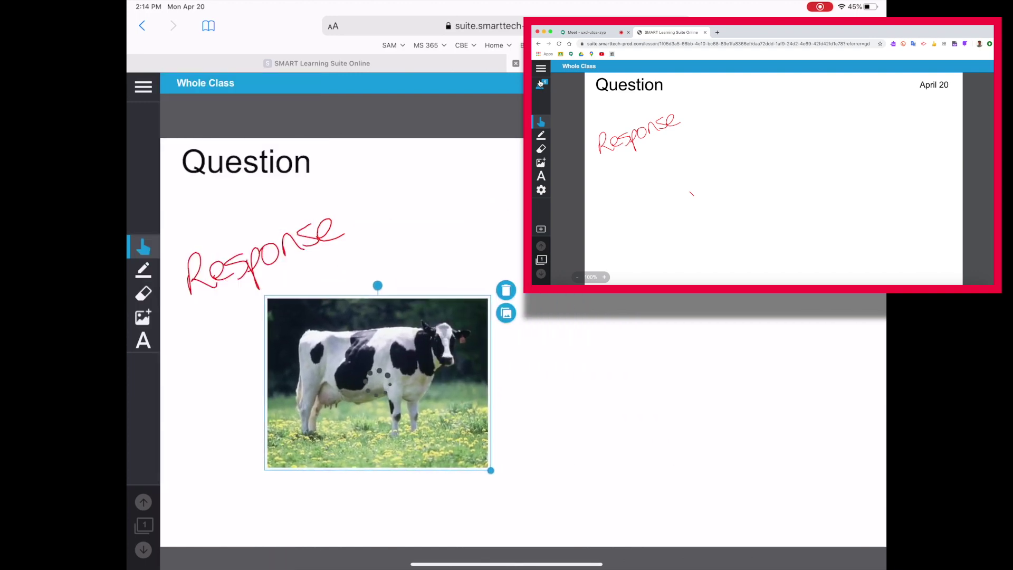
left_click_drag(490, 473, 451, 439)
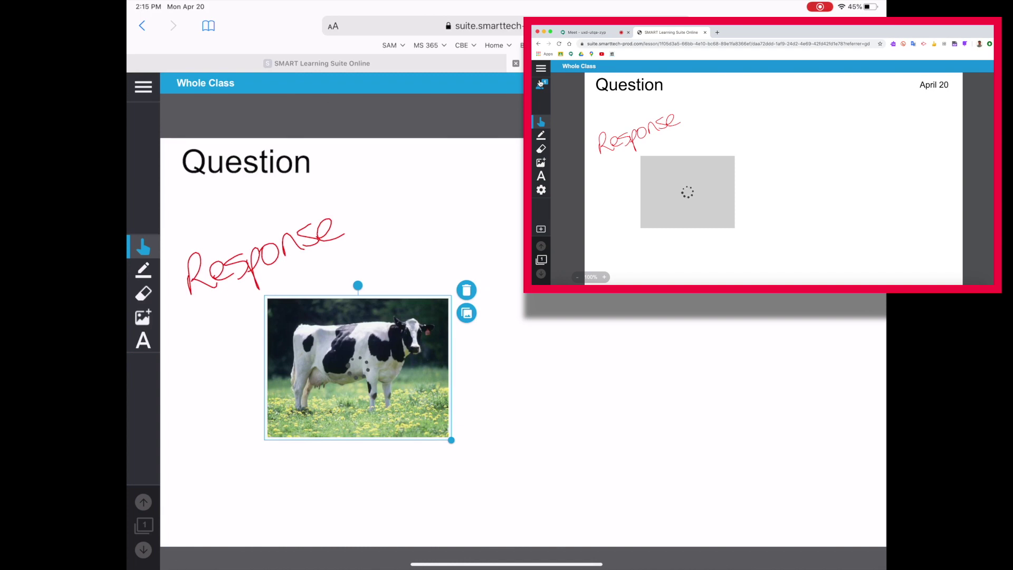
Add a text object reading "text" below the cow picture, and return to the selection tool.
left_click(143, 340)
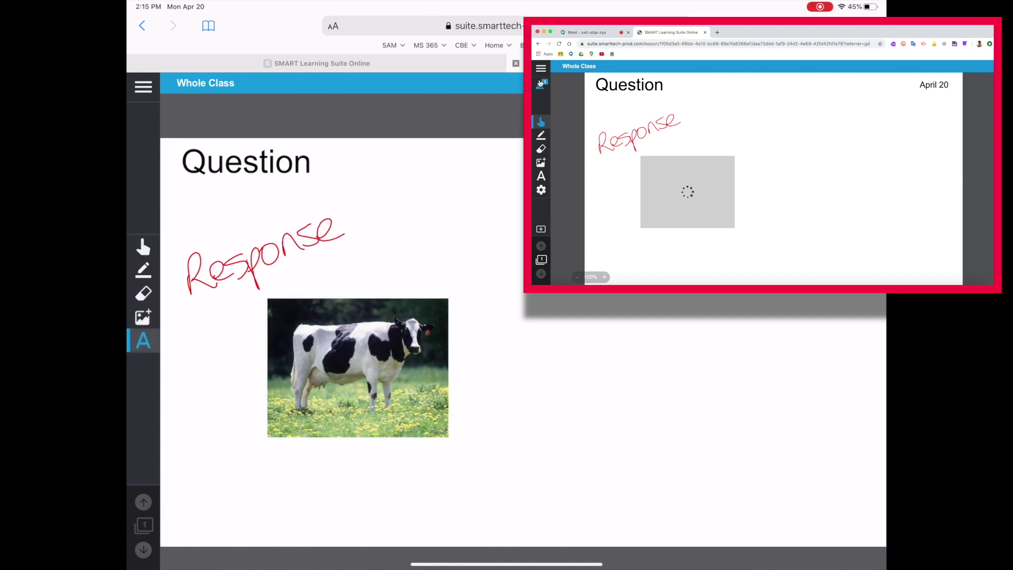
left_click(232, 476)
type("test")
key("BackSpace")
key("BackSpace")
type("xt")
left_click(143, 228)
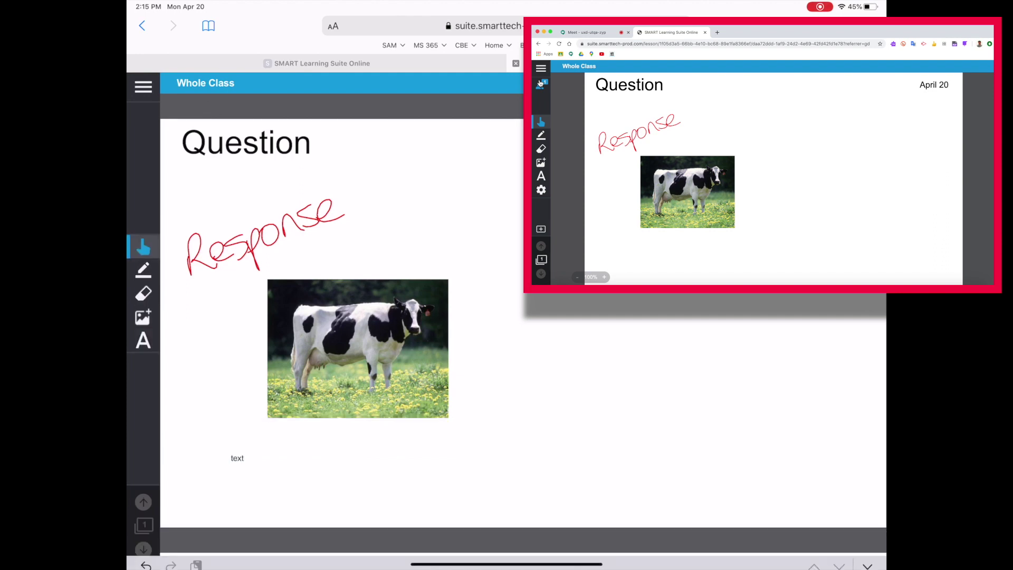